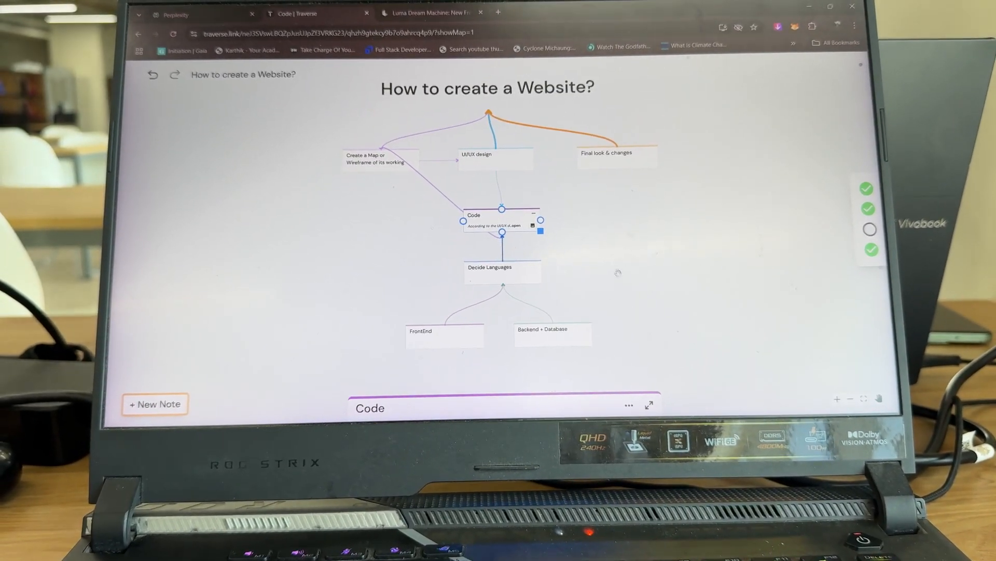
scroll(566, 196, up, 5)
scroll(565, 197, down, 3)
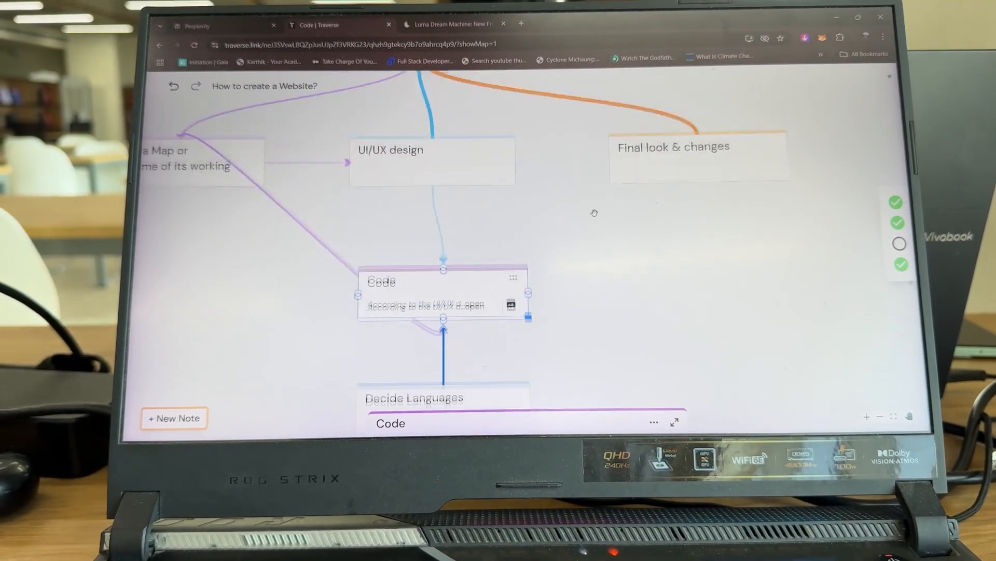
scroll(597, 213, down, 3)
scroll(597, 212, up, 3)
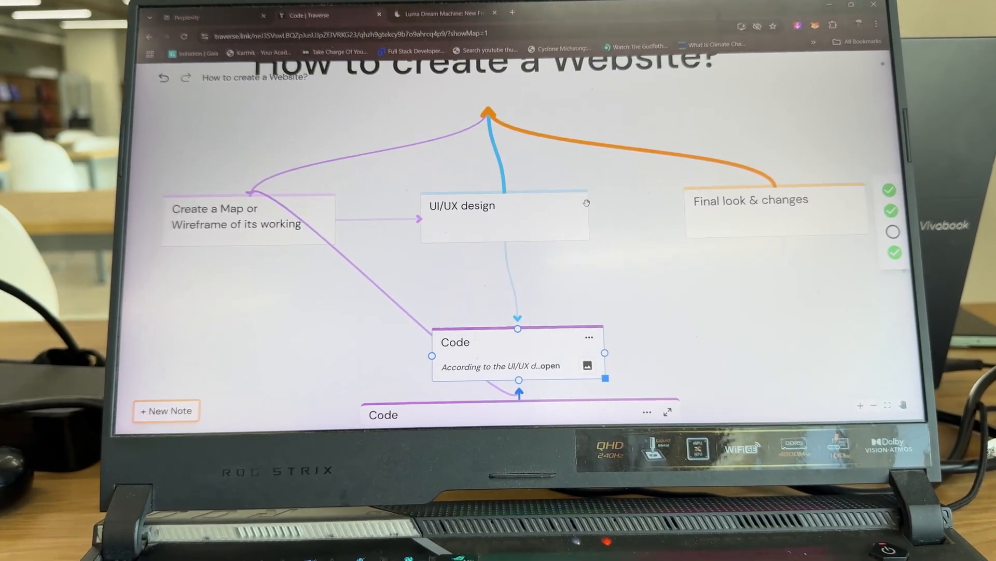
mouse_move(597, 311)
mouse_down()
mouse_move(582, 197)
mouse_move(587, 374)
mouse_up()
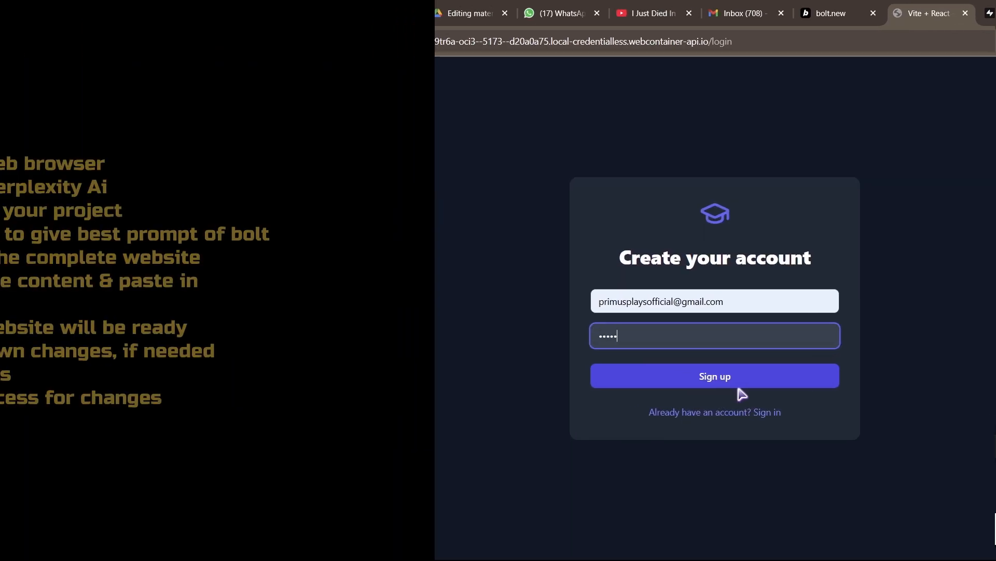
- Switch the preview to Sign in, close the Vite + React tab and return to the bolt.new project
click(708, 379)
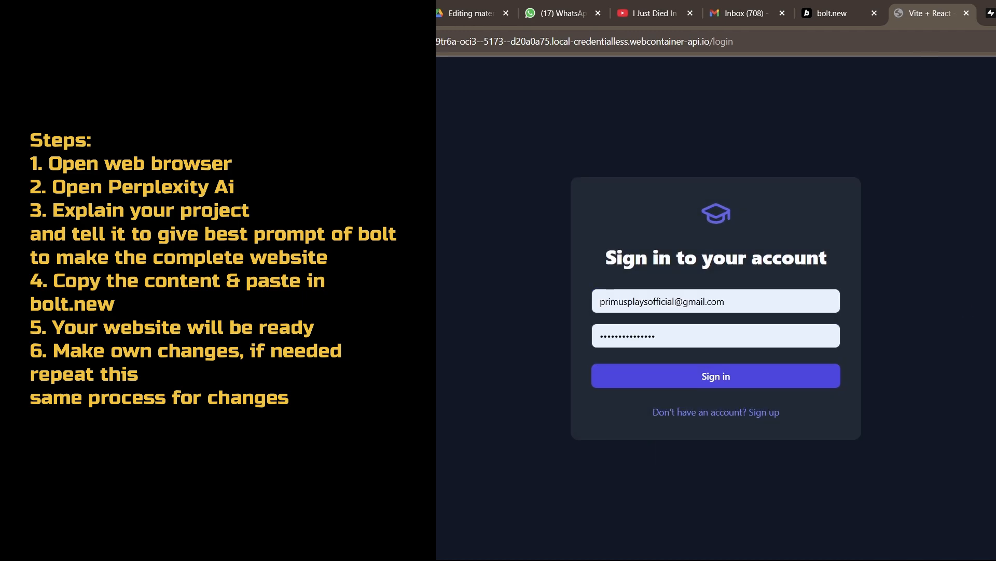
click(966, 13)
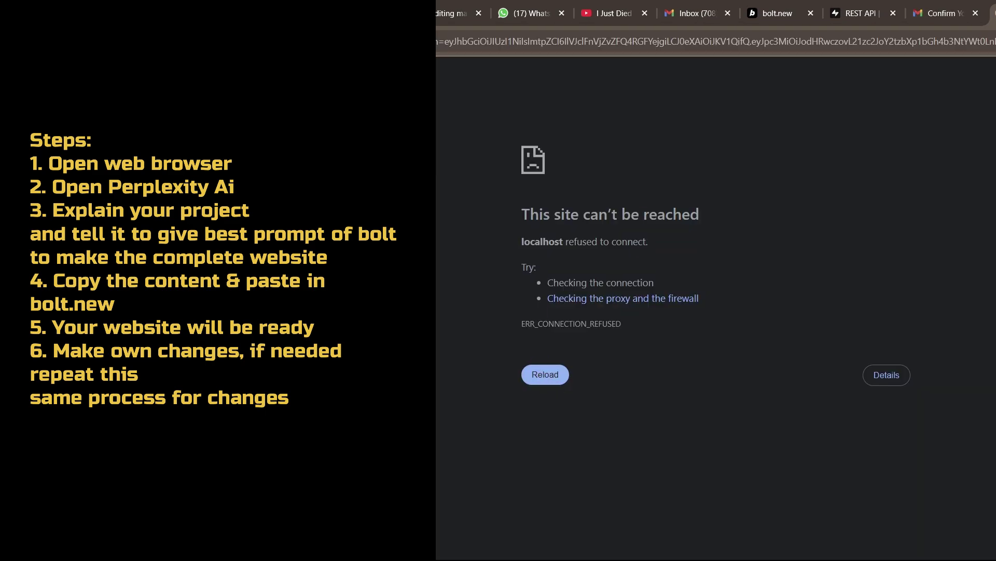
click(776, 13)
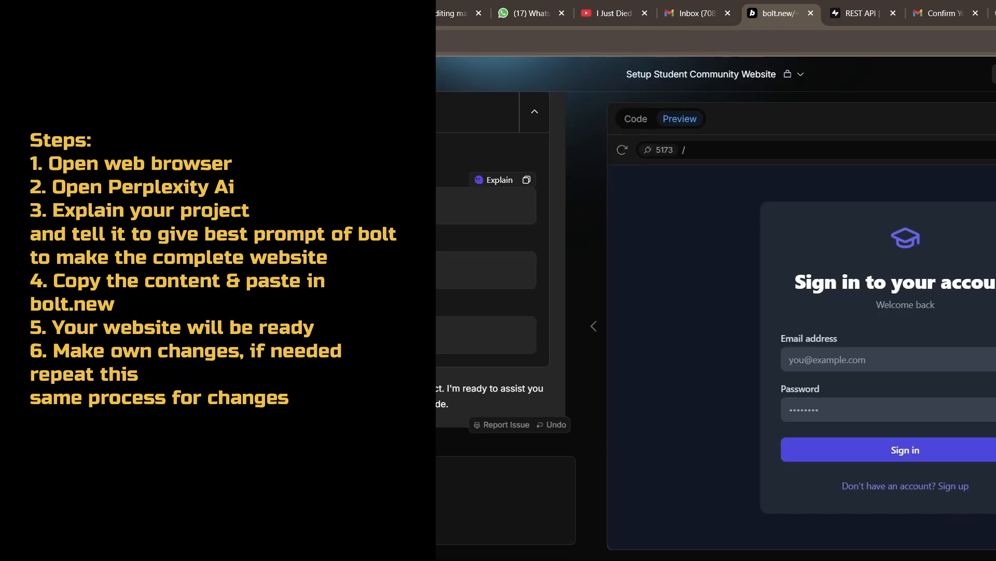
- Start the preview's email field, then view the project's Code file tree with src collapsed
click(864, 359)
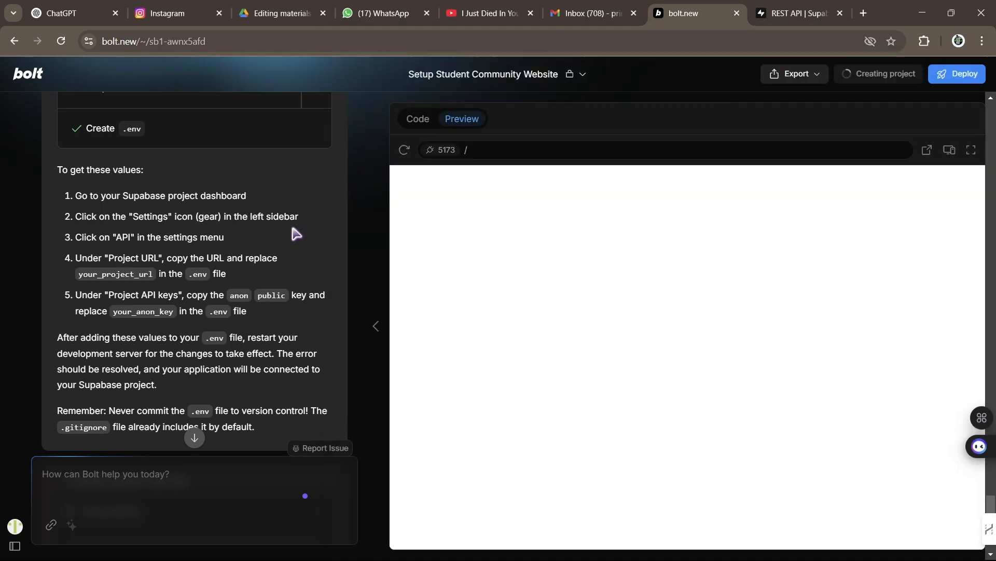
click(417, 118)
click(414, 166)
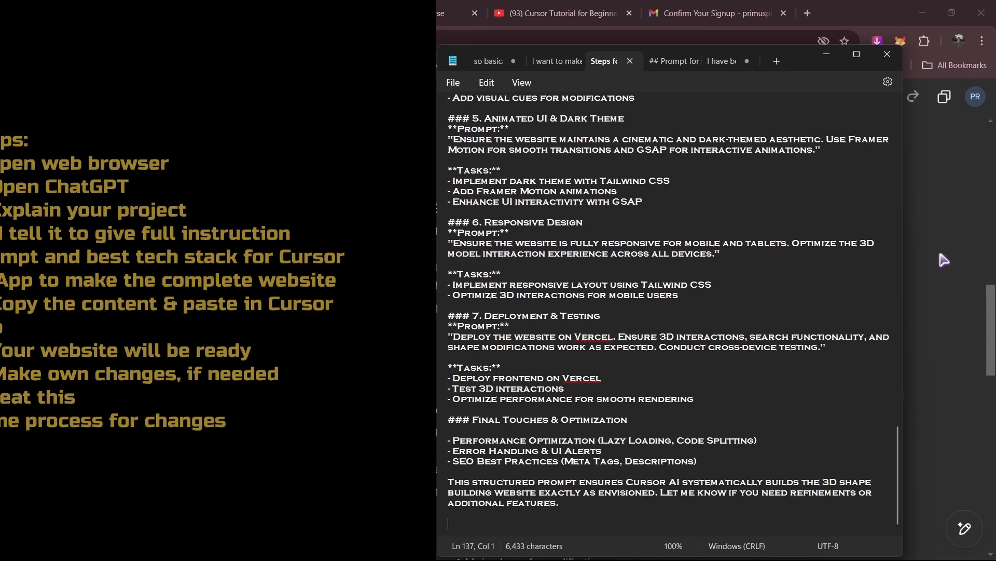
scroll(839, 169, up, 10)
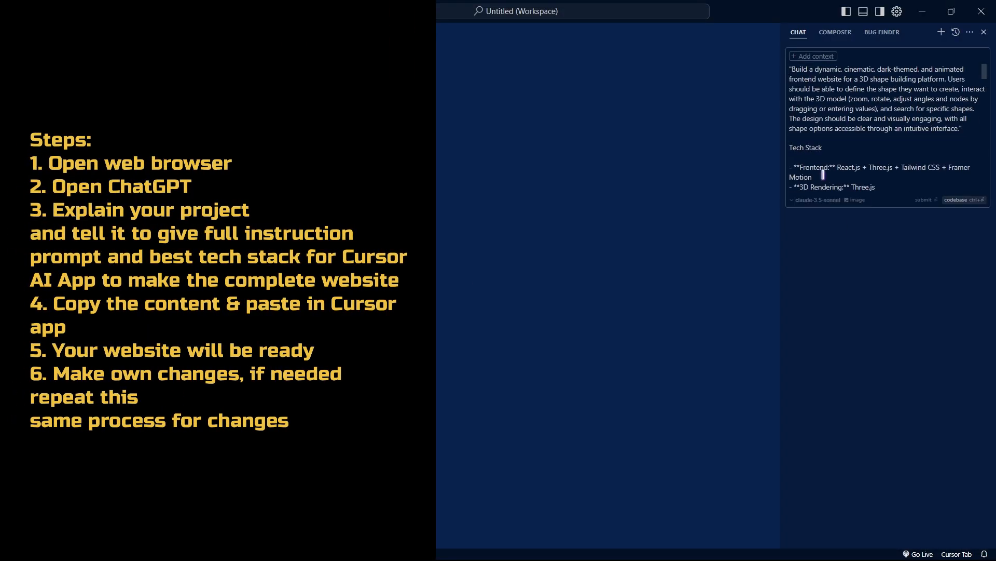
scroll(823, 175, down, 2)
scroll(842, 172, down, 2)
scroll(856, 168, down, 2)
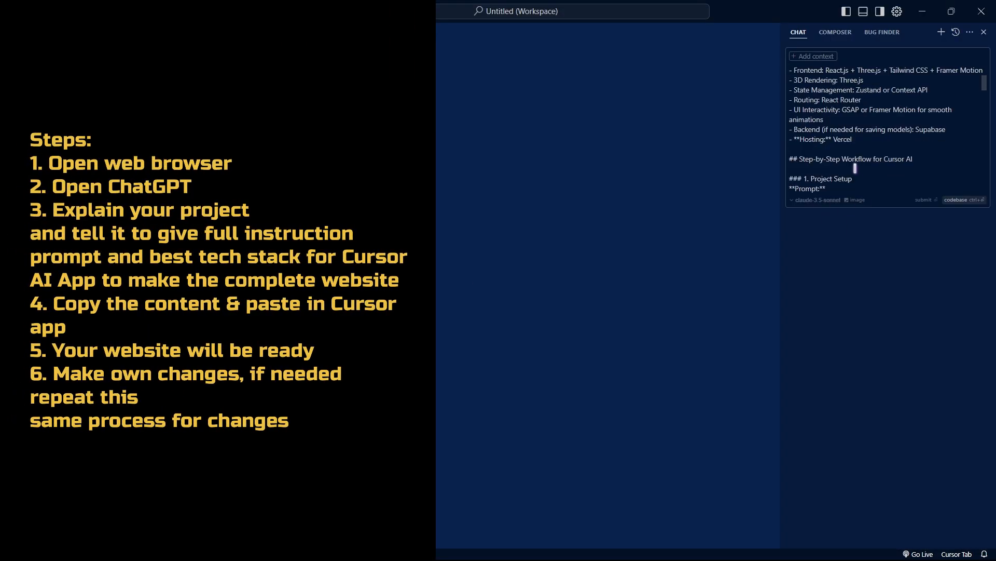
drag(789, 129, 799, 159)
- Strip the Backend/Hosting lines and markdown markers from the prompt and submit it to the AI chat
key(Delete)
scroll(826, 135, down, 1)
key(Delete)
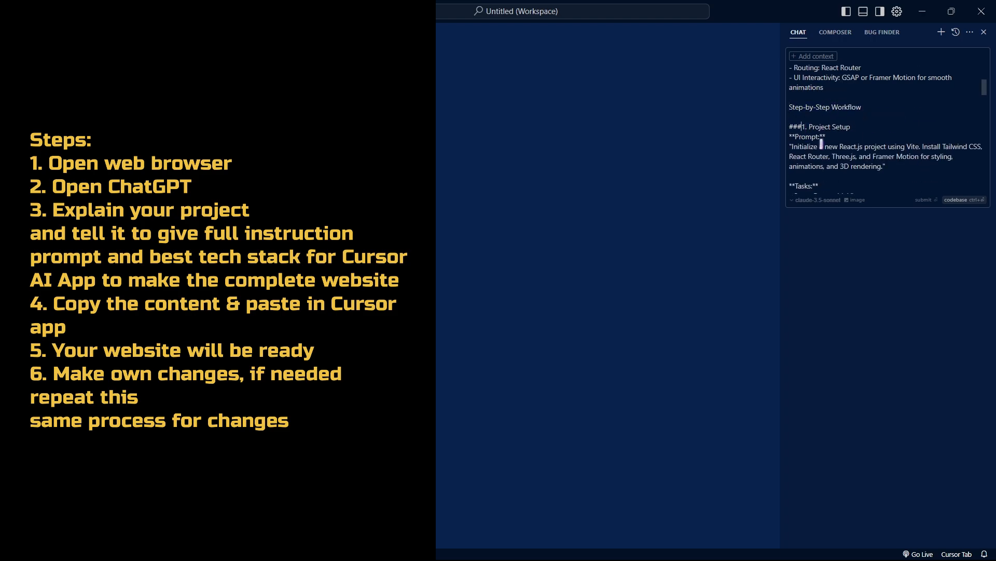
scroll(842, 166, down, 2)
scroll(841, 165, down, 2)
scroll(841, 167, down, 2)
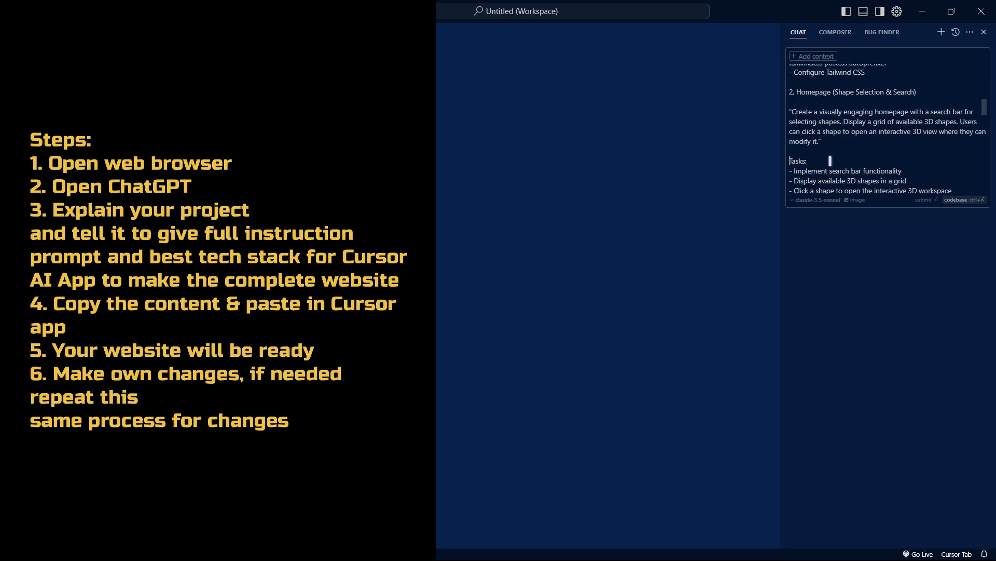
scroll(838, 164, down, 2)
scroll(825, 164, down, 2)
scroll(814, 163, down, 2)
scroll(814, 163, down, 2)
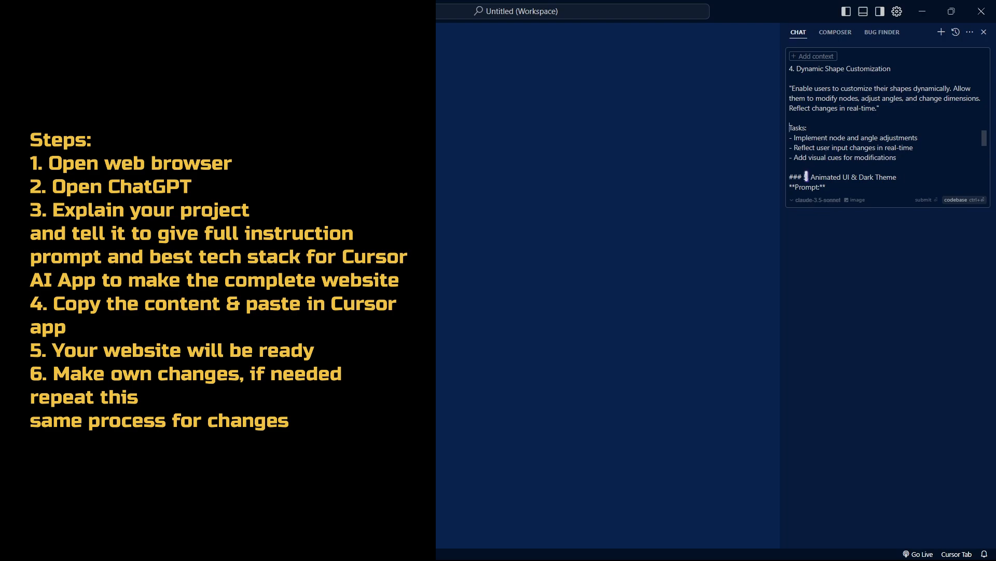
scroll(814, 163, down, 2)
scroll(802, 155, down, 2)
scroll(796, 150, down, 2)
scroll(796, 149, down, 2)
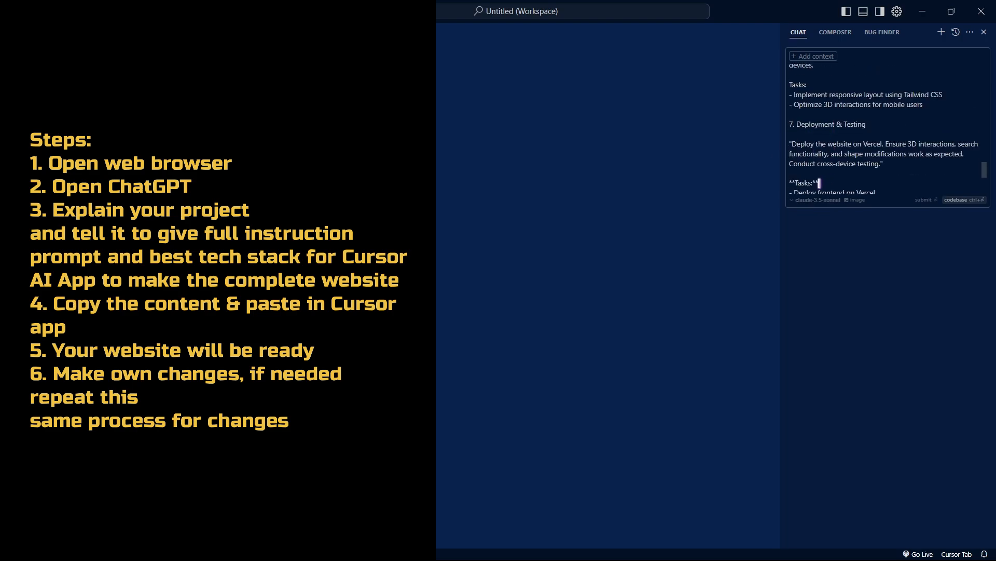
scroll(797, 150, down, 2)
scroll(797, 150, down, 2)
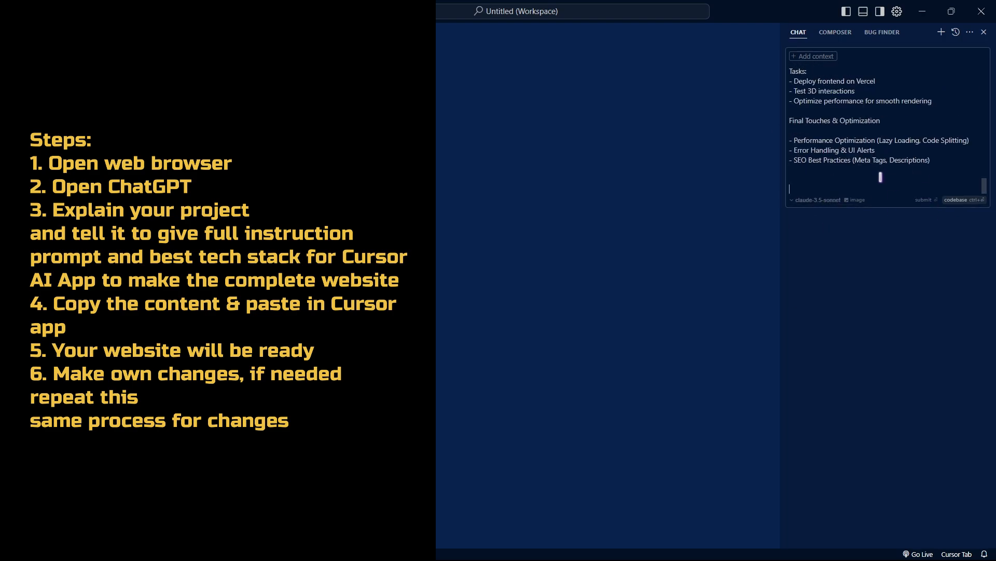
key(Return)
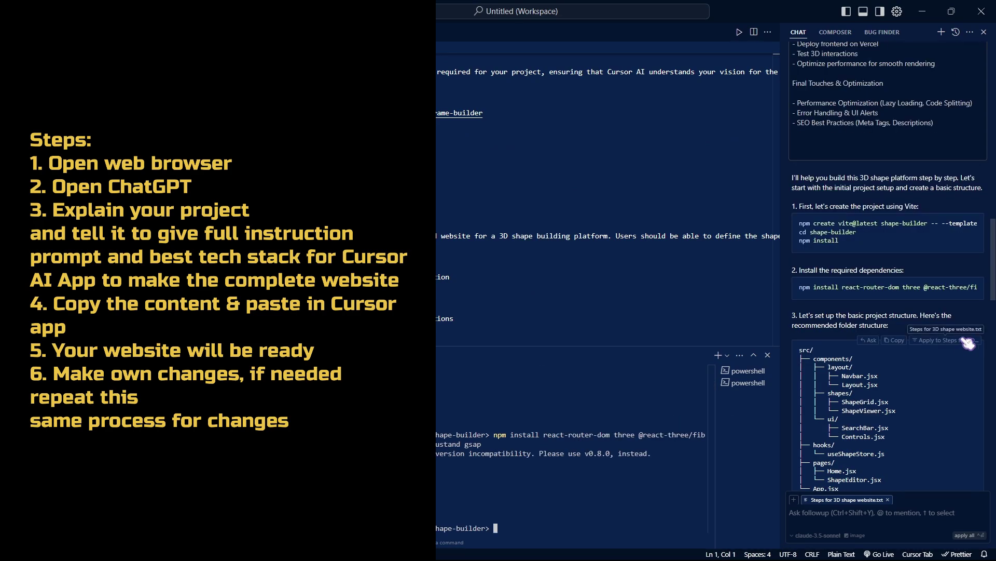
scroll(888, 312, down, 5)
- Apply the AI's shape store, Layout.jsx and tailwind.config.js code and accept all file changes
click(962, 329)
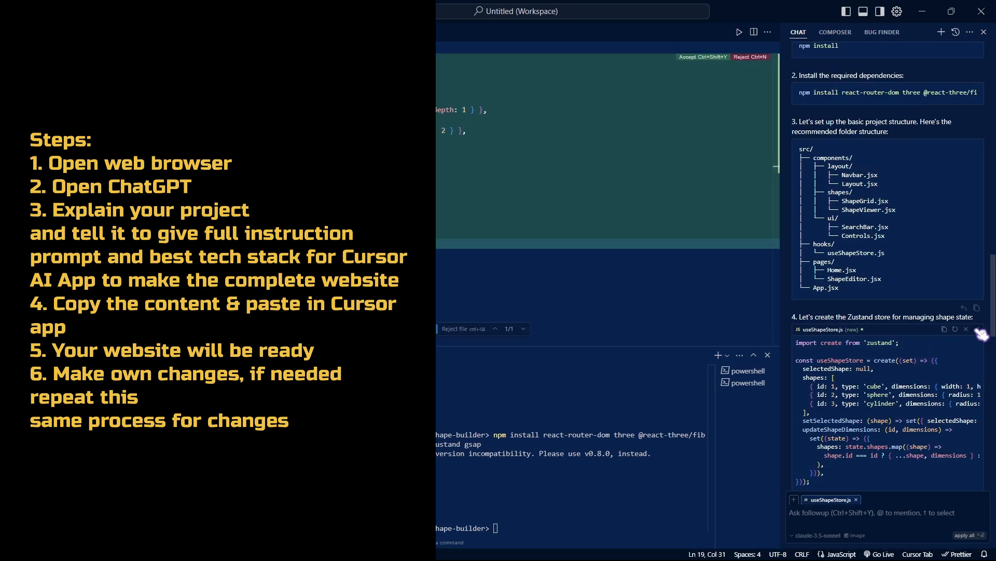
scroll(935, 350, down, 5)
click(962, 329)
scroll(966, 312, down, 5)
click(968, 259)
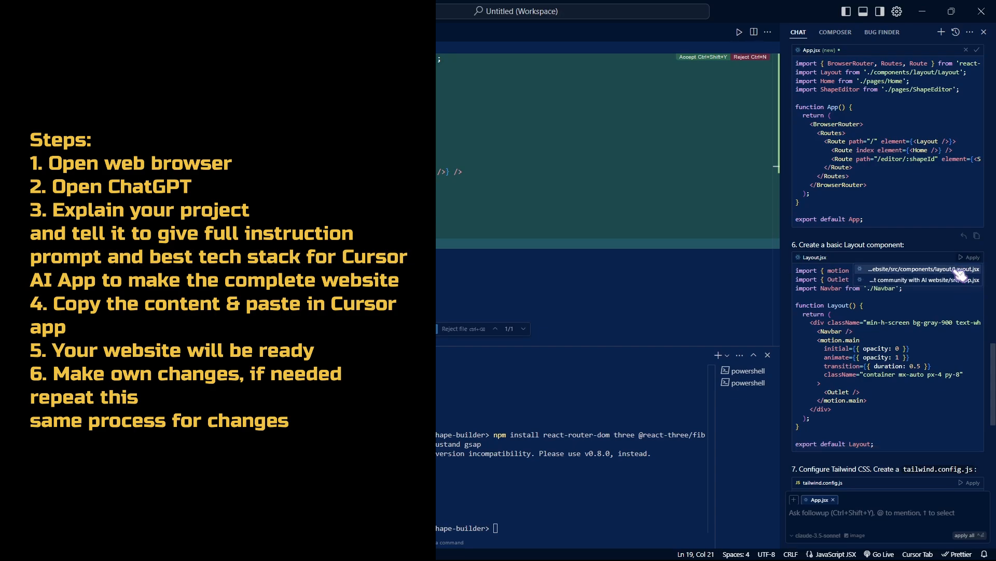
scroll(934, 312, down, 5)
click(973, 242)
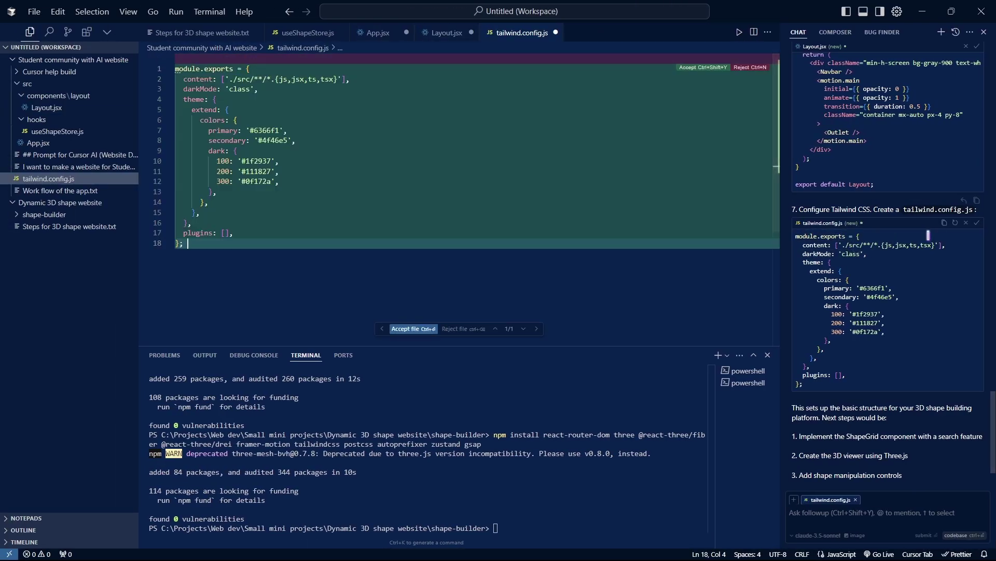
key(ctrl+Return)
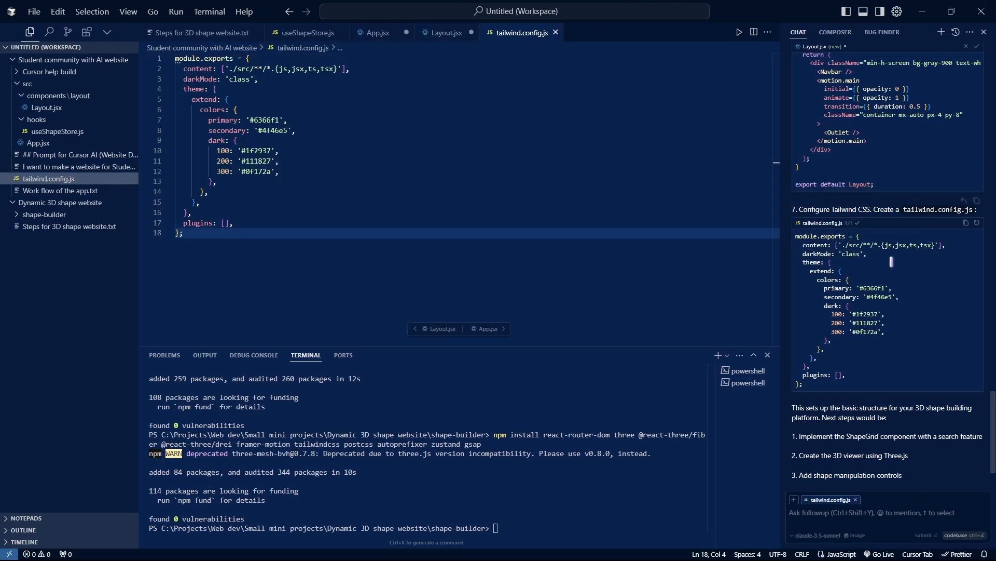
- Ask the chat for deployment help and how to run the program, without the attached file
click(856, 512)
text(Now help to deploy the website)
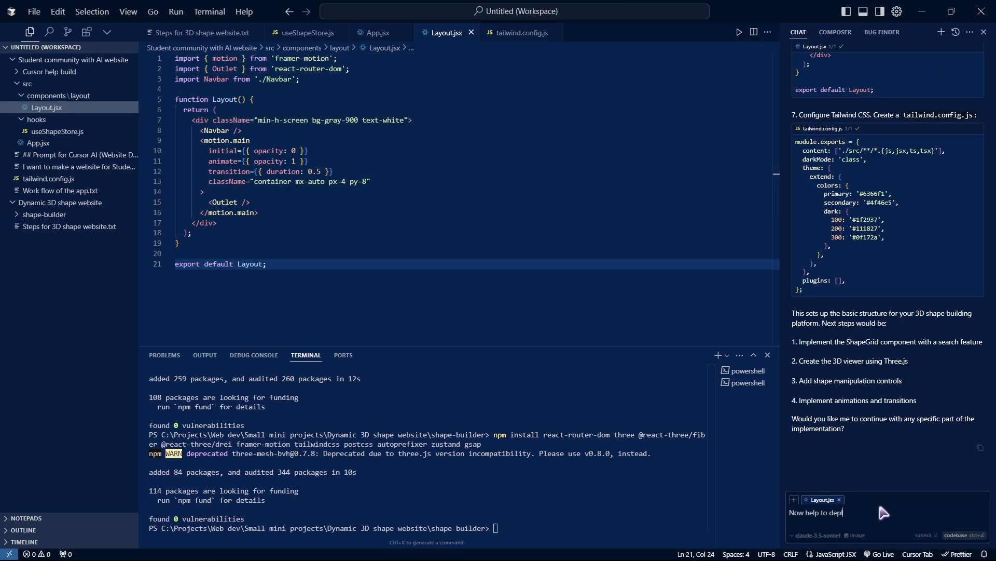
key(Return)
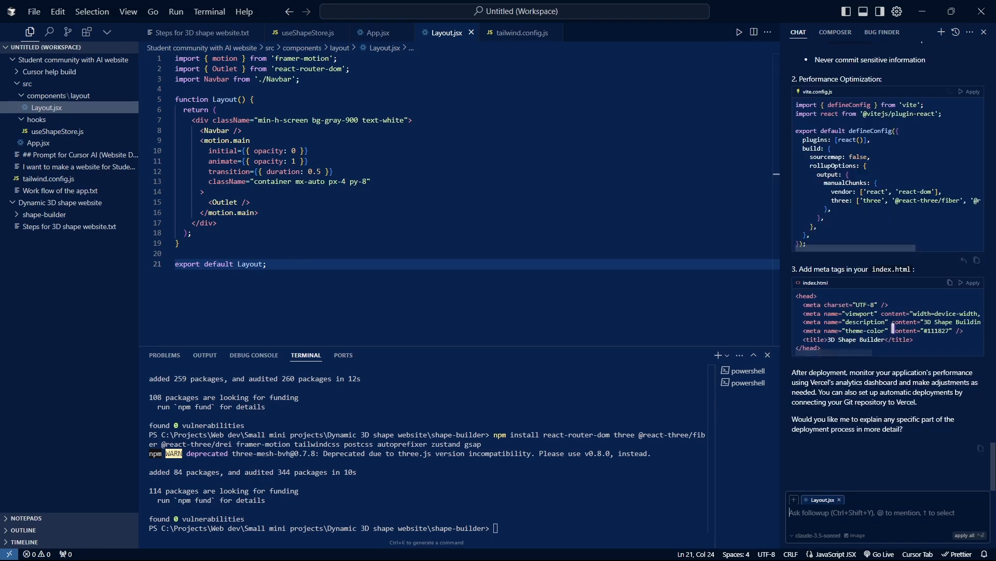
scroll(895, 350, up, 10)
scroll(914, 395, down, 10)
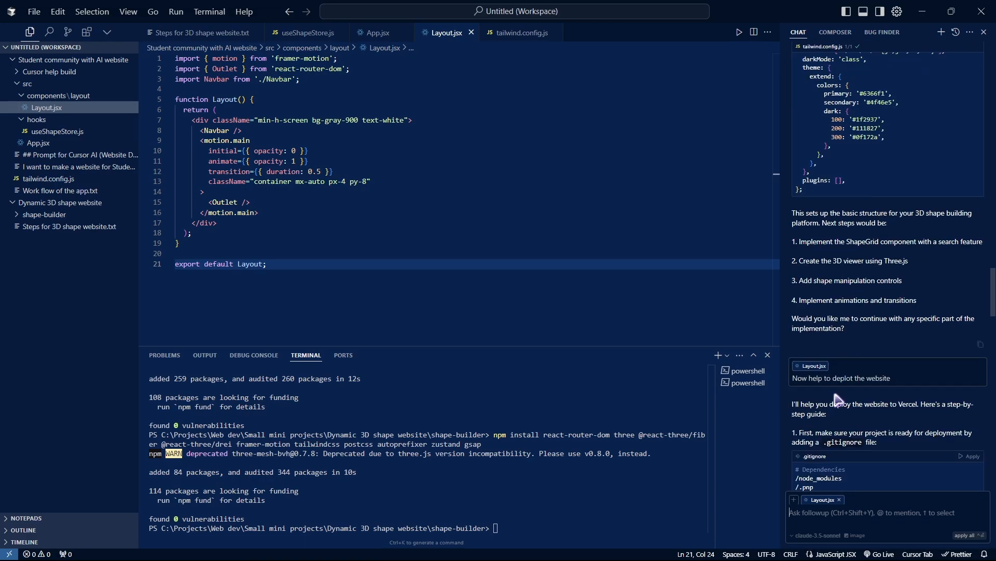
click(829, 512)
text(un this program in vscode)
key(Return)
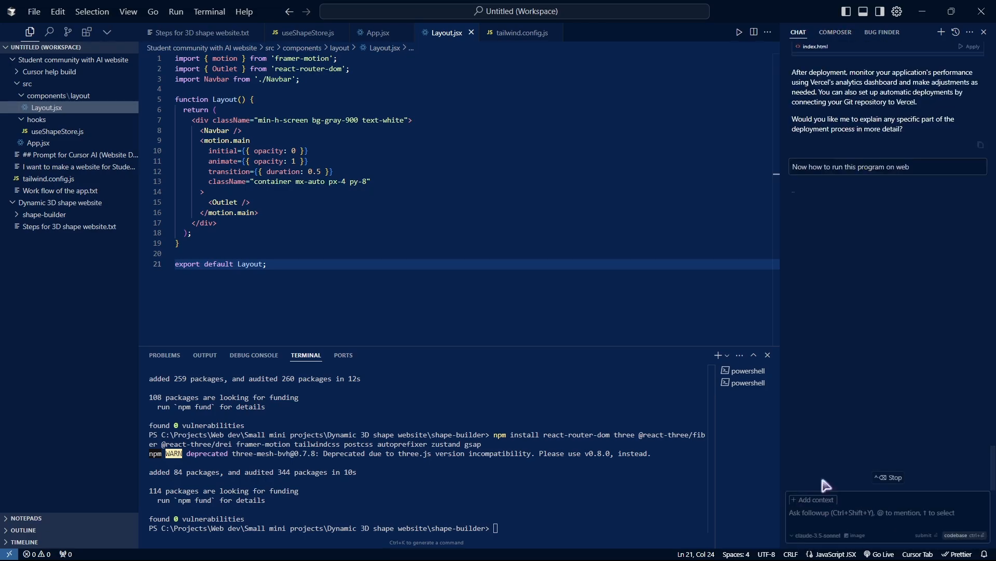
scroll(893, 340, down, 10)
scroll(893, 339, up, 5)
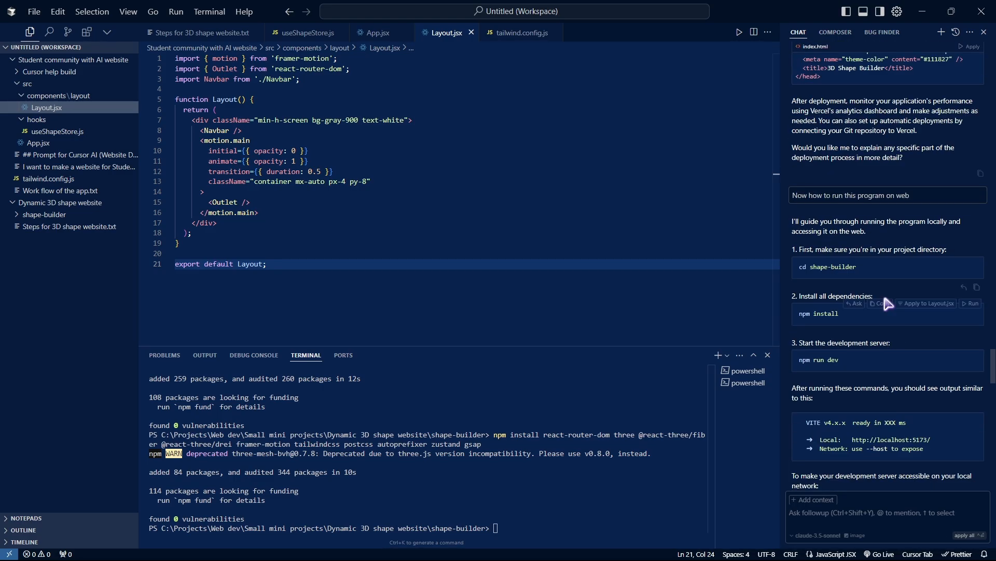
- Run the suggested cd, dependency install and network-exposed dev server commands in the terminal
click(978, 261)
click(979, 261)
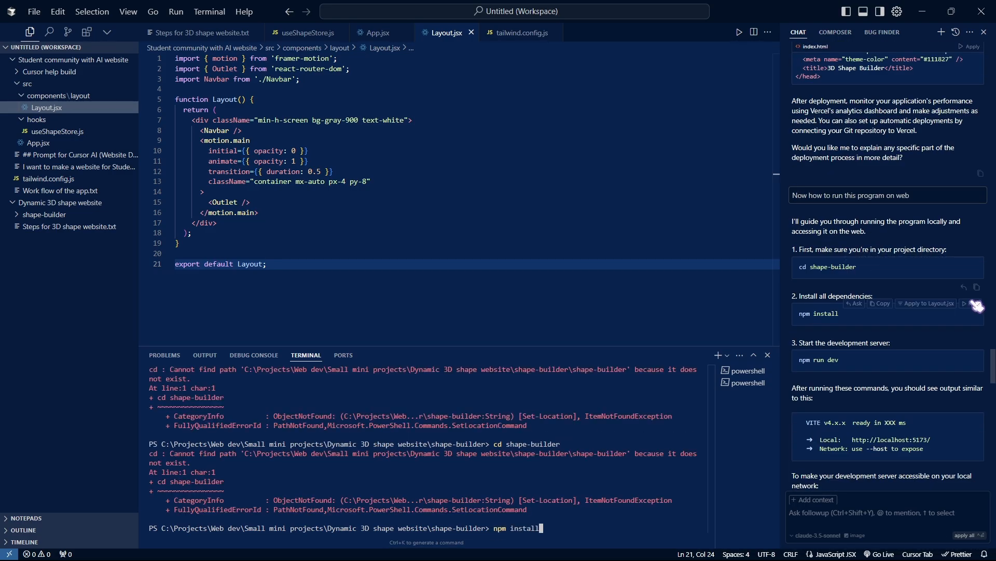
click(977, 305)
click(977, 352)
click(976, 413)
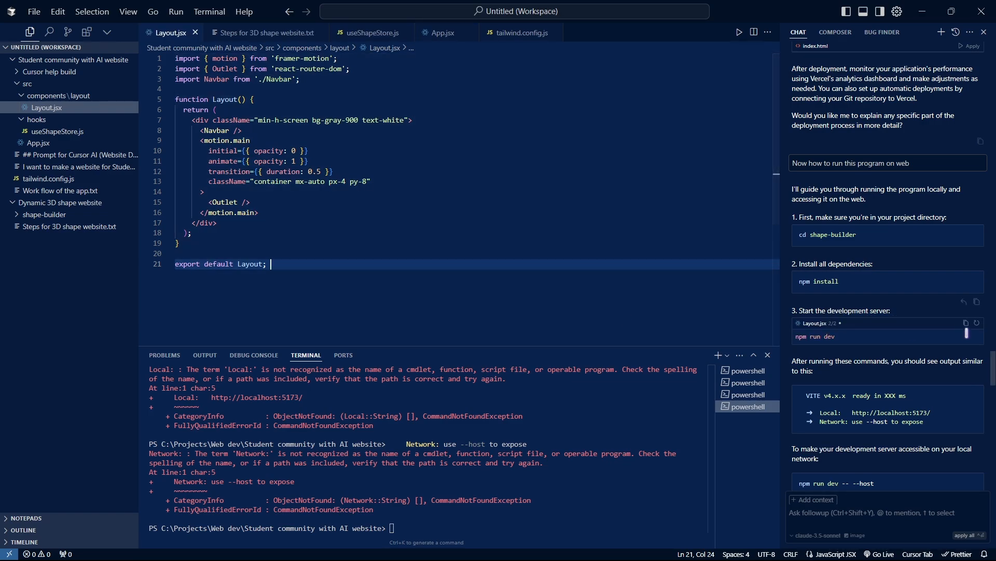
scroll(967, 334, up, 1)
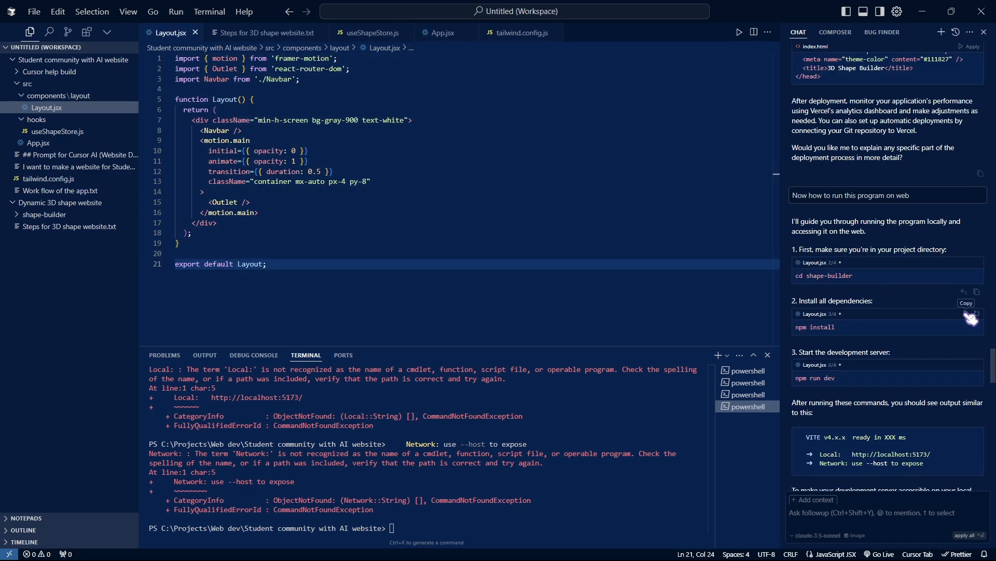
scroll(970, 316, down, 3)
click(973, 411)
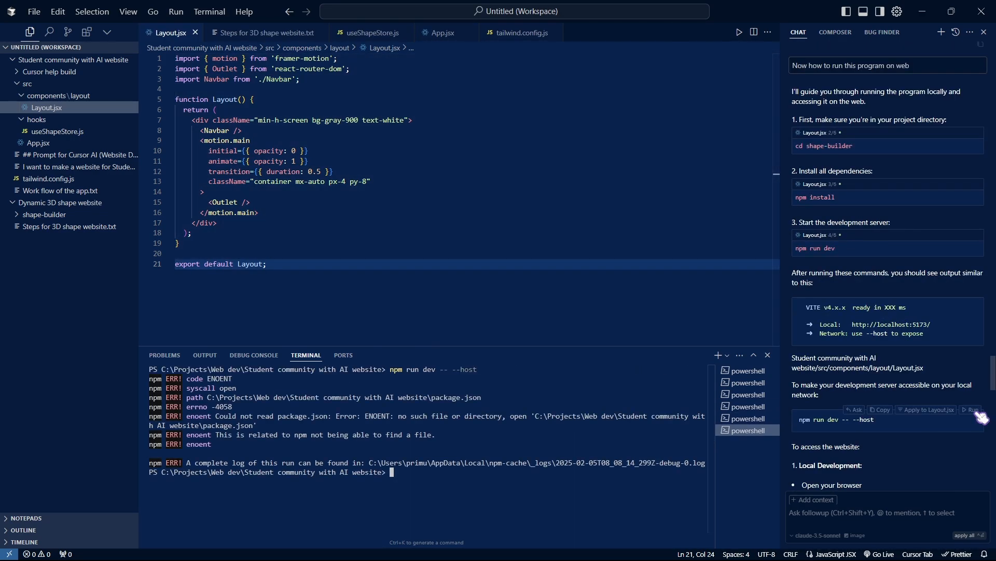
scroll(934, 351, down, 5)
- Apply the vite.config.js performance, proxy and environment settings and run the clean reinstall
click(927, 300)
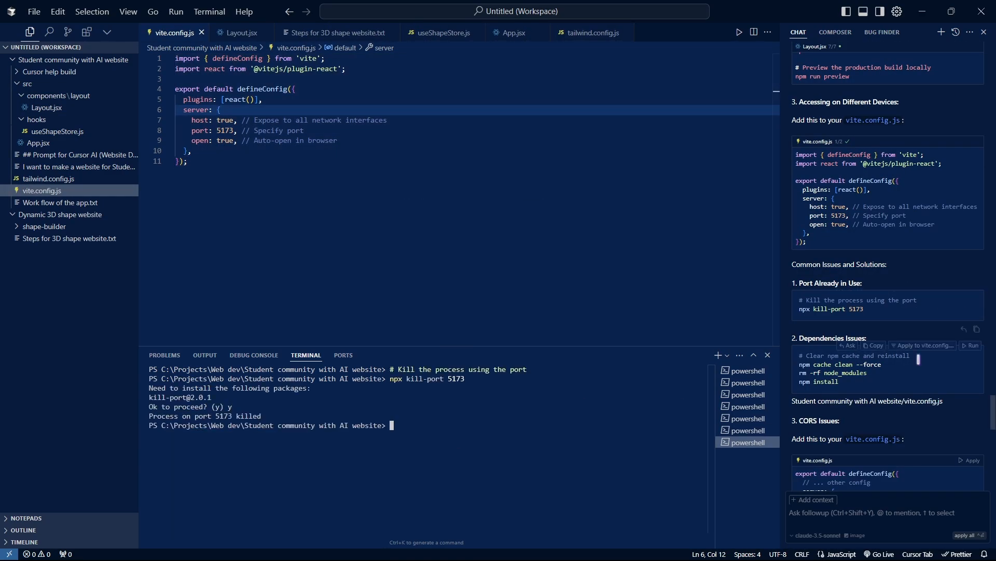
click(970, 345)
scroll(925, 395, down, 2)
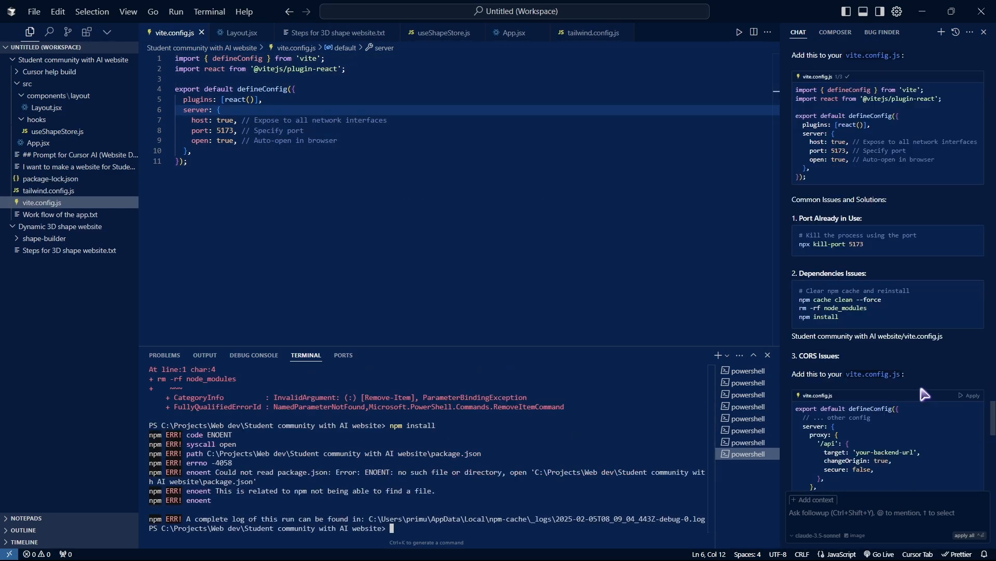
click(972, 395)
scroll(941, 325, down, 3)
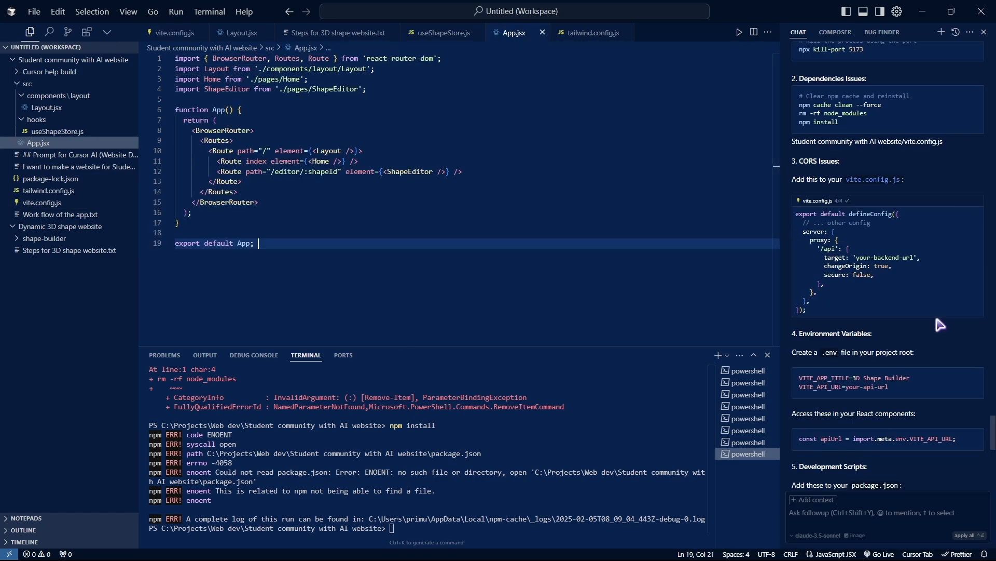
click(953, 372)
scroll(941, 343, down, 3)
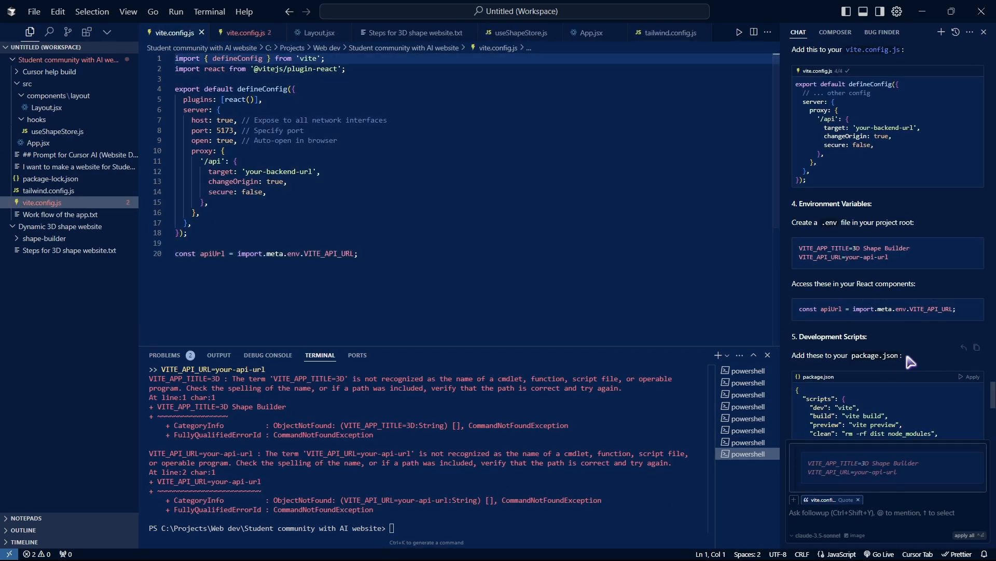
scroll(905, 350, down, 8)
- Ask the AI to fix the vite problem, apply its config change and close the duplicate vite config
click(872, 512)
text(fix the problem in vite)
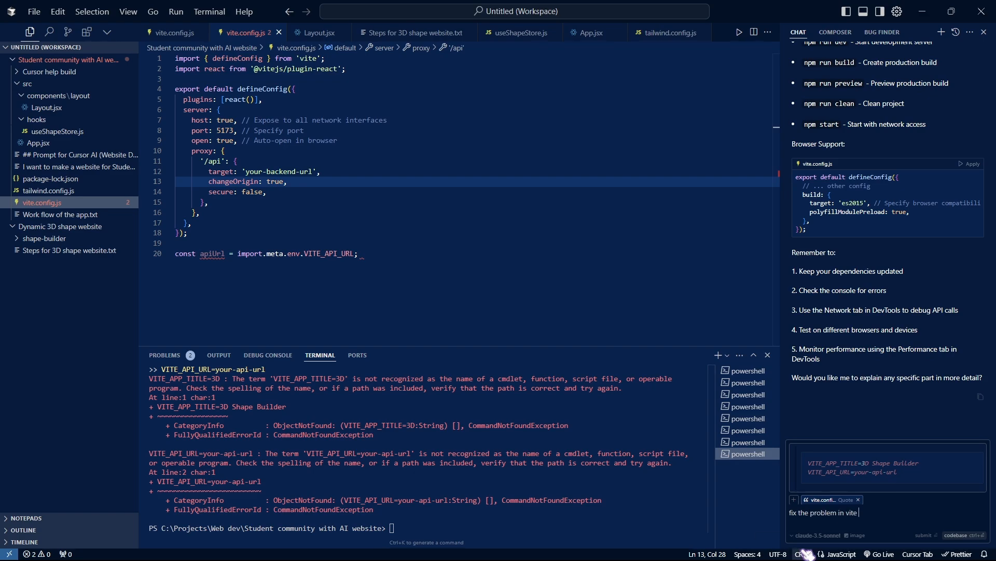
key(Return)
scroll(882, 257, down, 5)
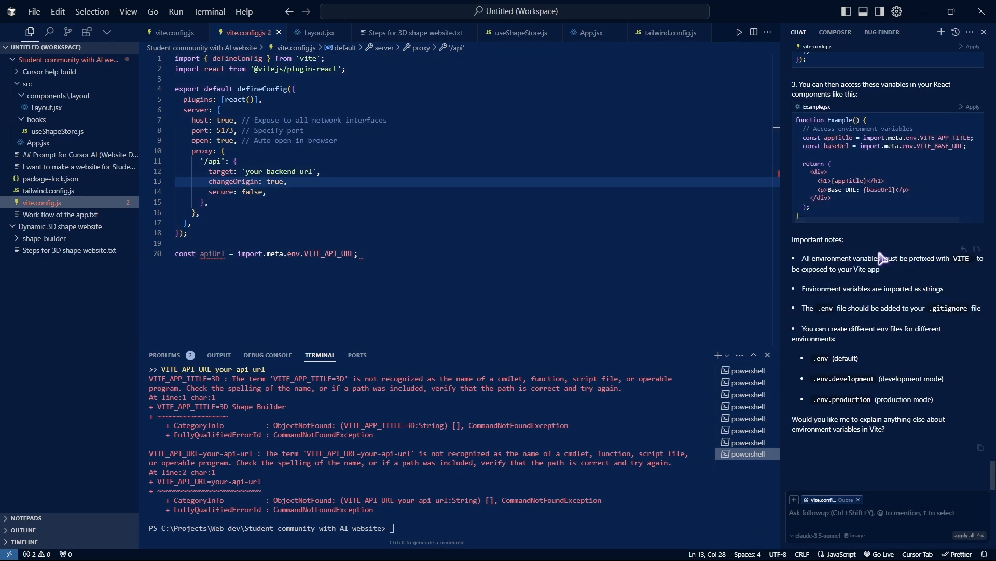
click(972, 107)
key(ctrl+Return)
click(250, 33)
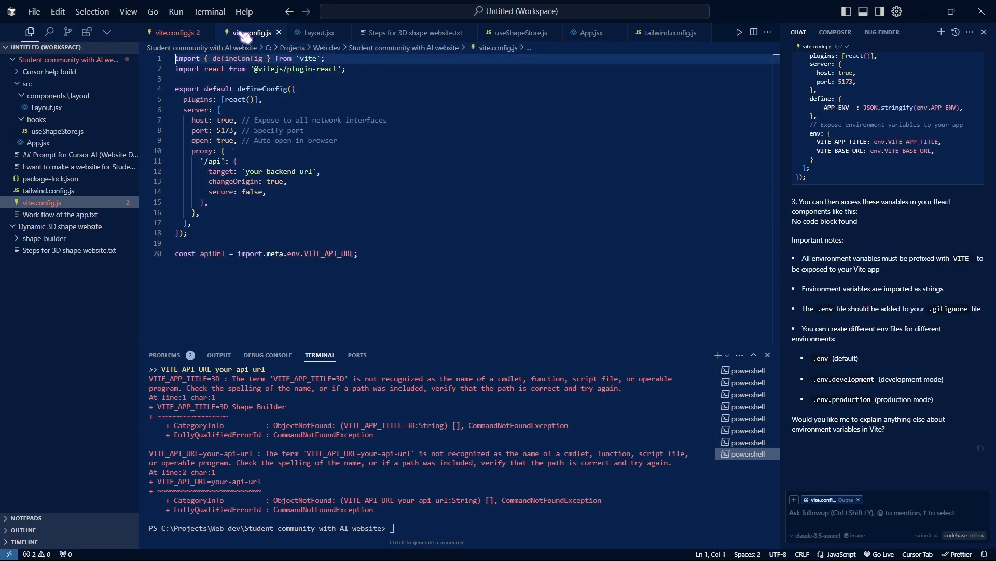
click(48, 190)
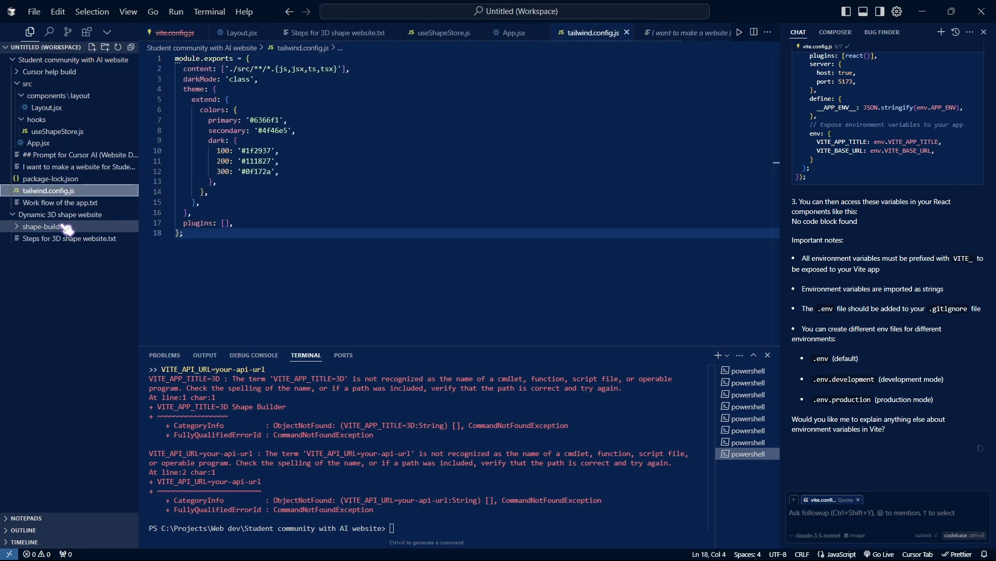
- Inspect the shape-builder package.json and src folder and ask for help running the website
click(66, 228)
click(45, 404)
click(47, 380)
click(31, 262)
text(help me run the shape)
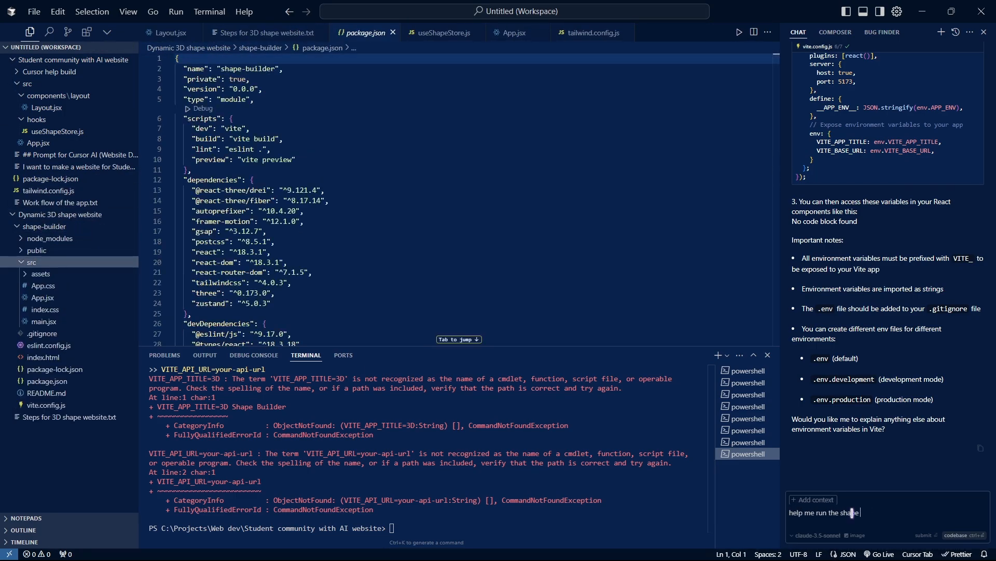
text( builder website)
key(Return)
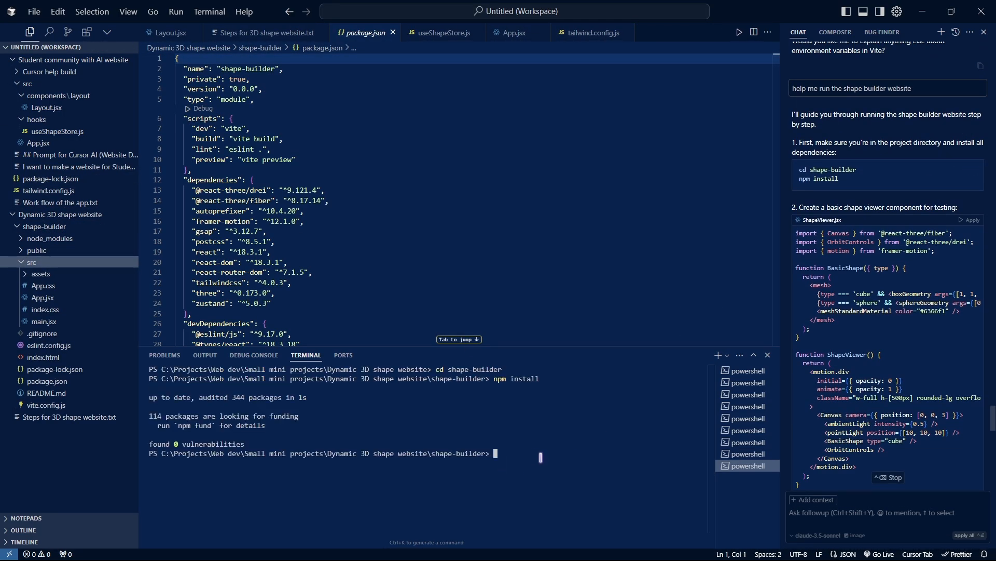
text(und)
key(Return)
- Create the ShapeViewer component and Home page and add the Tailwind directives to index.css
click(973, 220)
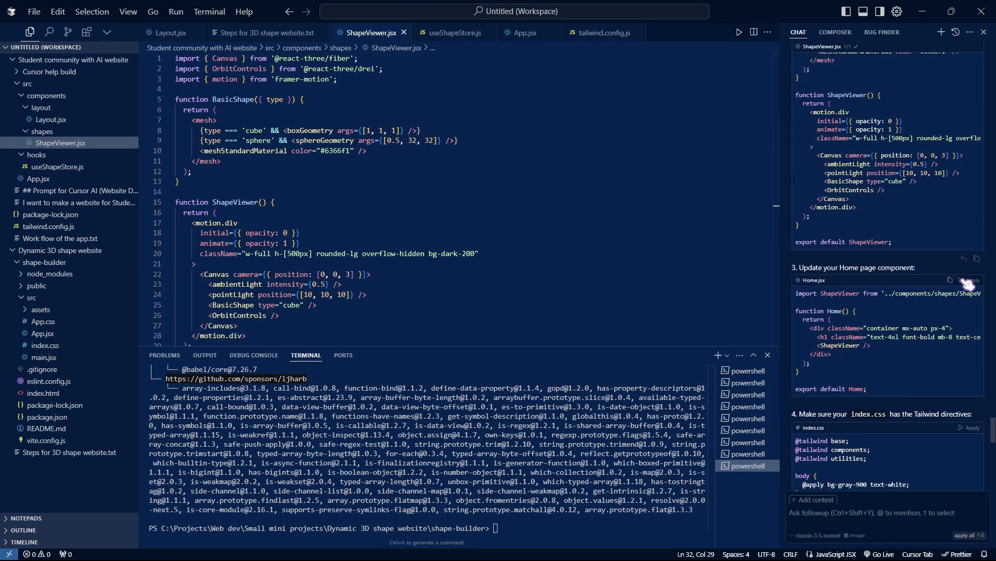
click(972, 279)
click(972, 428)
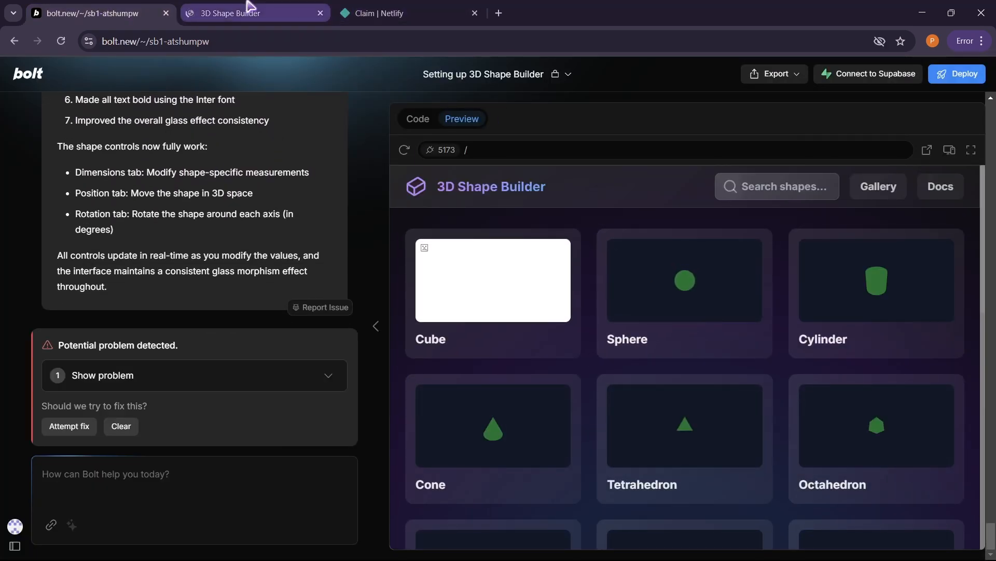
- Test the Sphere in the running app, then have Bolt attempt a fix for the listed problems
click(230, 12)
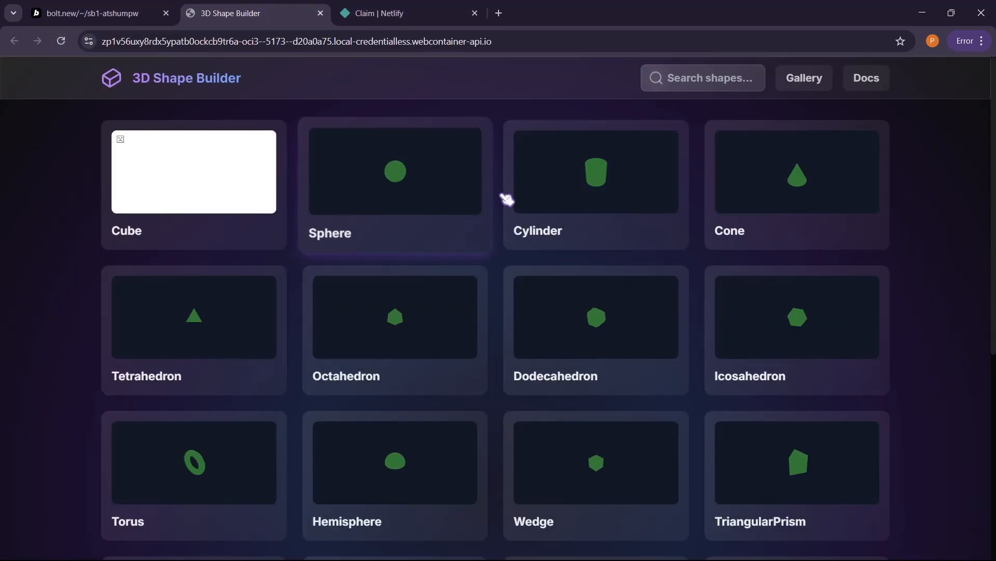
scroll(66, 362, down, 5)
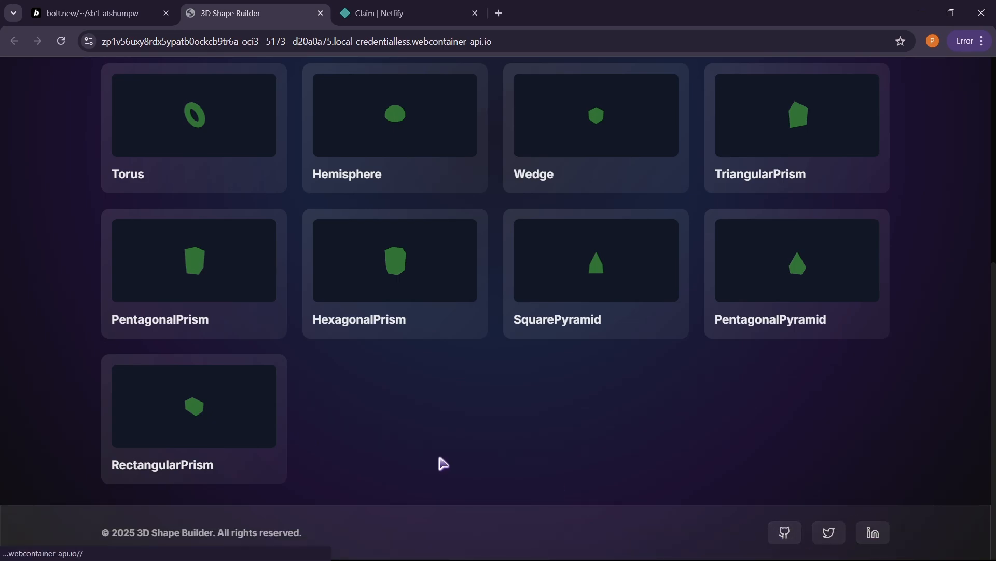
scroll(444, 464, up, 5)
click(430, 164)
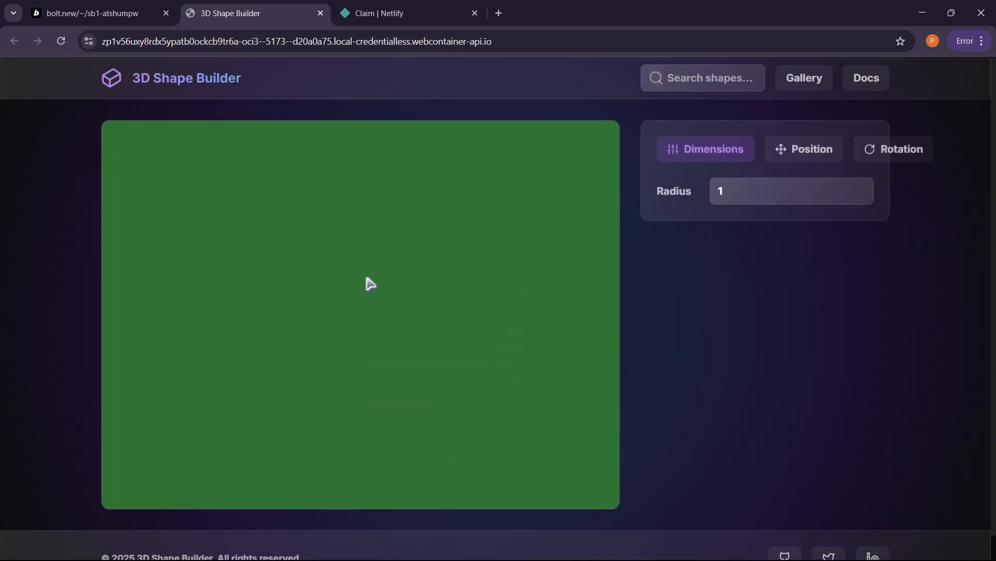
click(93, 13)
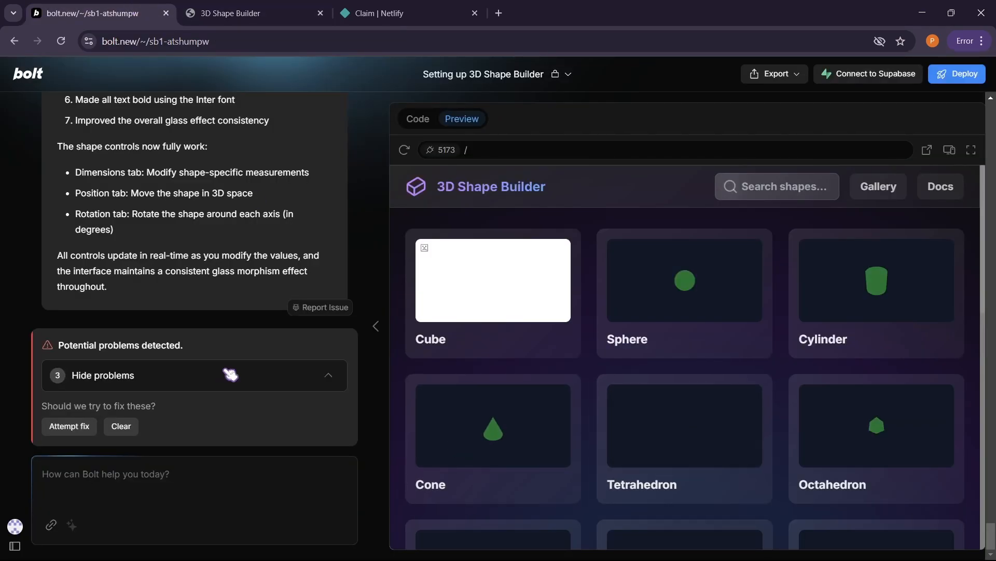
click(102, 374)
click(78, 410)
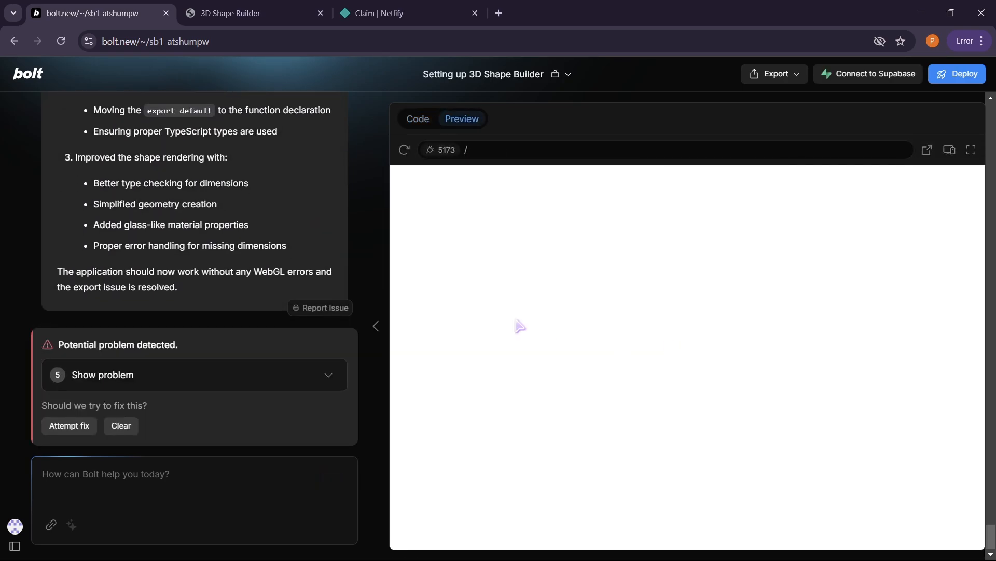
- Check the new problem's details, reload the app and inspect the Cylinder's position, dimensions and Radius
click(273, 375)
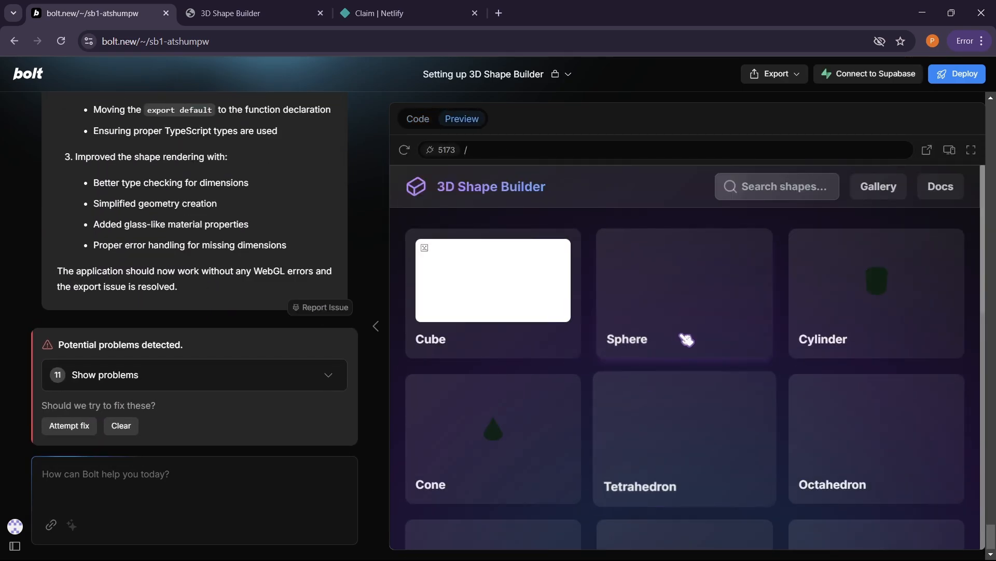
click(230, 12)
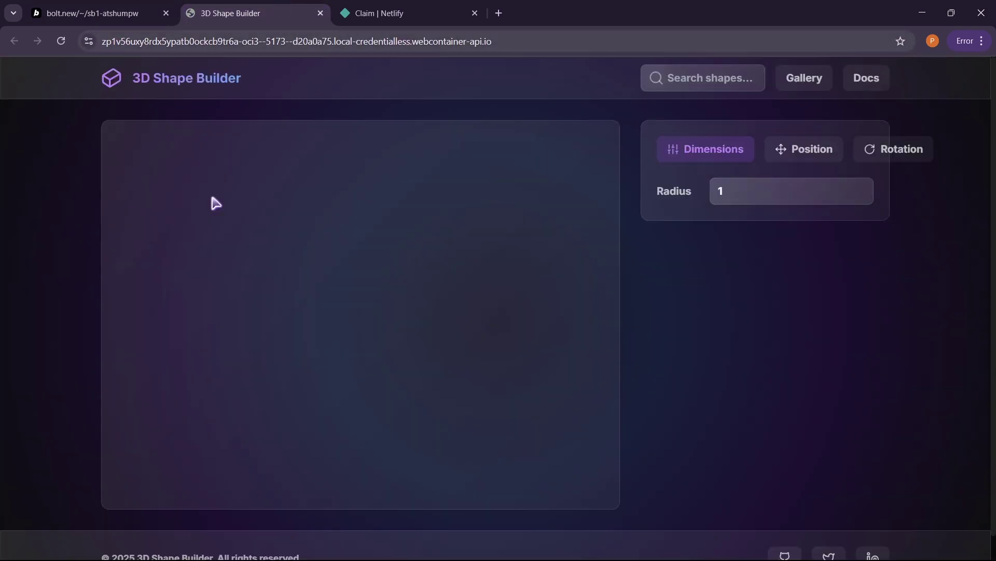
click(62, 42)
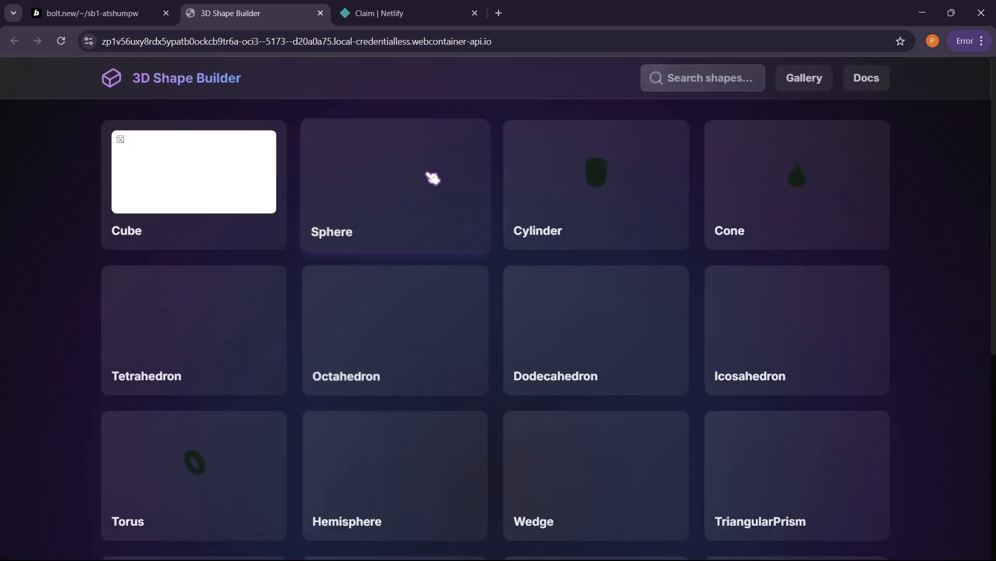
click(597, 187)
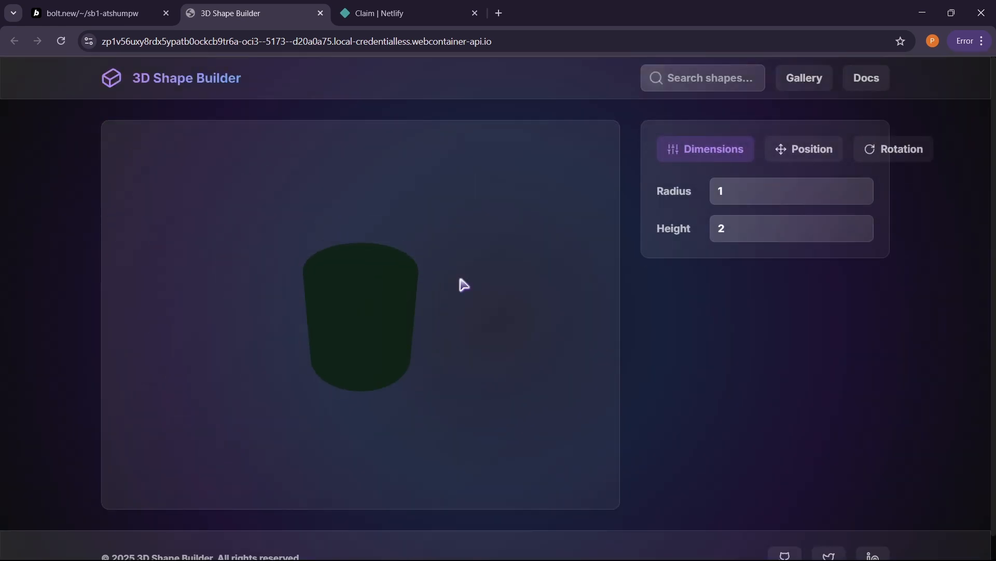
click(805, 149)
click(708, 149)
click(733, 191)
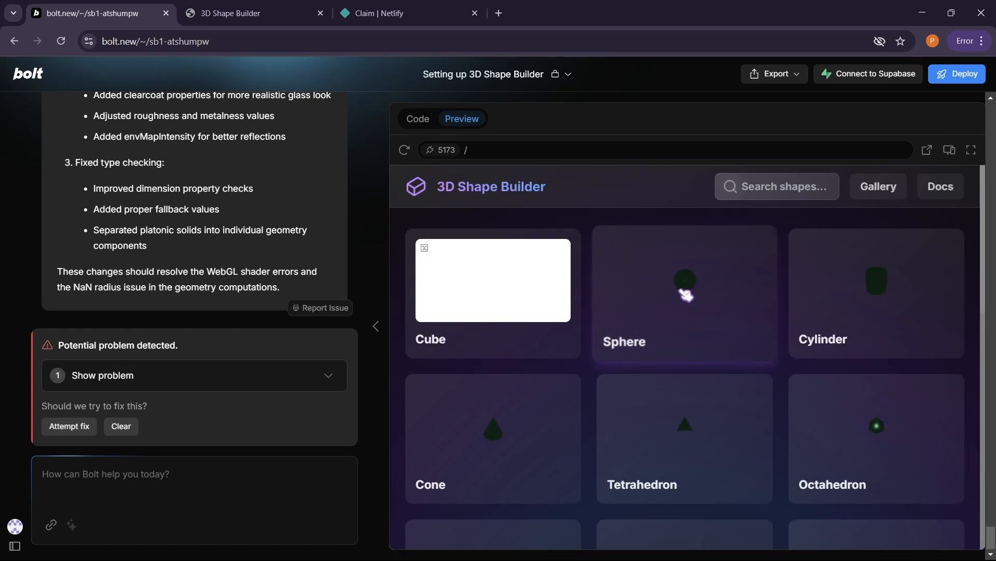
scroll(685, 297, down, 2)
scroll(591, 429, down, 5)
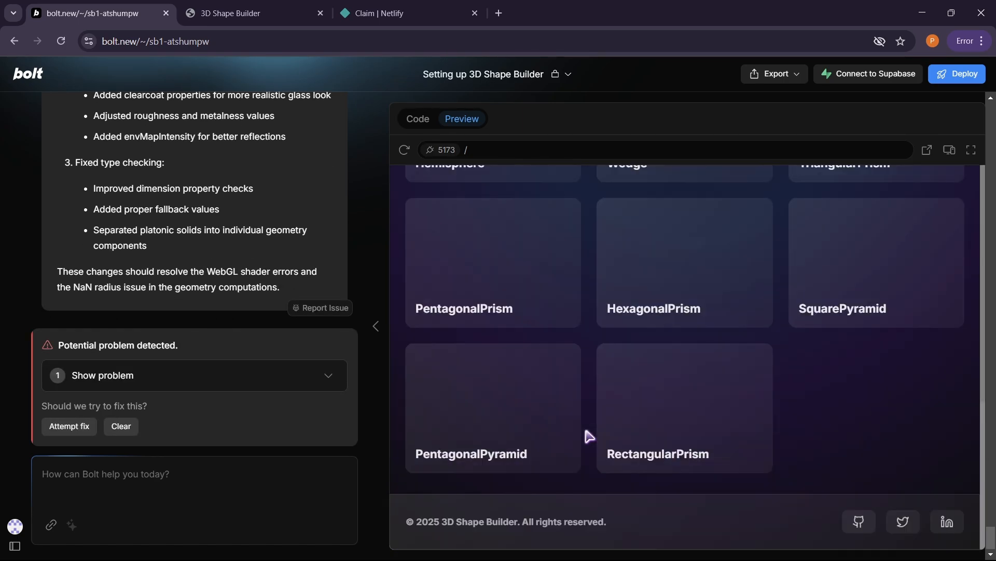
click(231, 13)
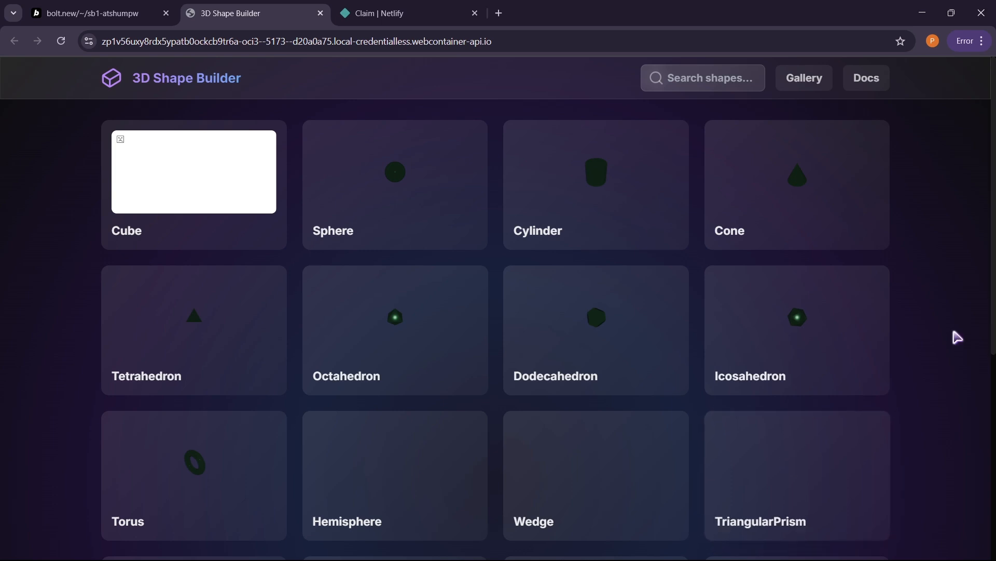
scroll(956, 312, down, 5)
scroll(956, 266, up, 5)
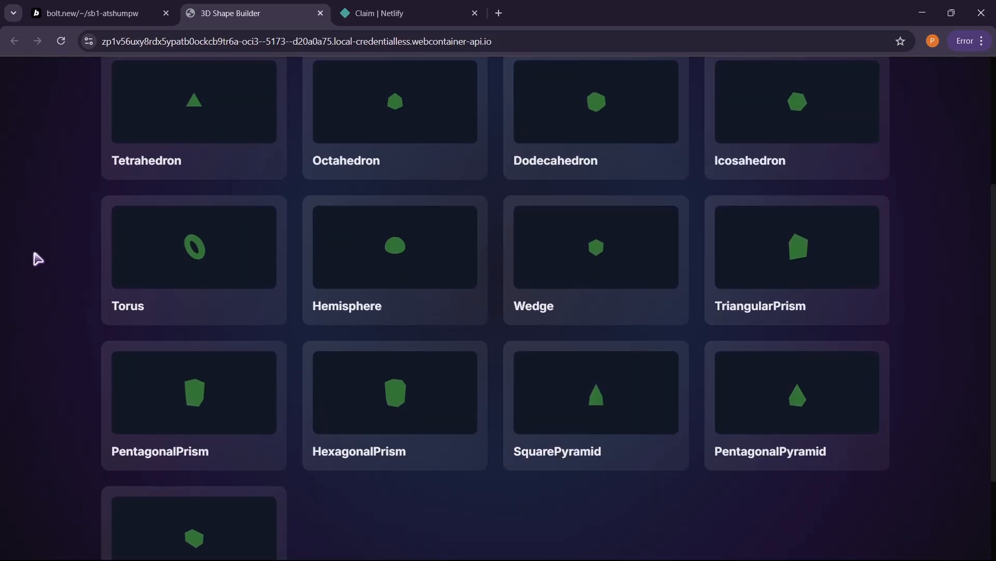
scroll(32, 247, up, 5)
scroll(59, 350, down, 8)
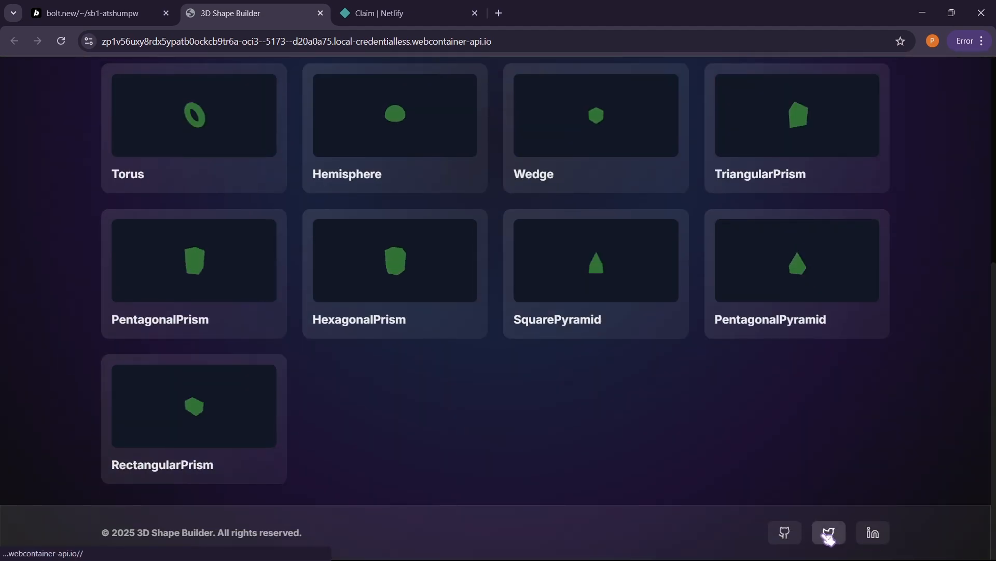
scroll(440, 463, up, 8)
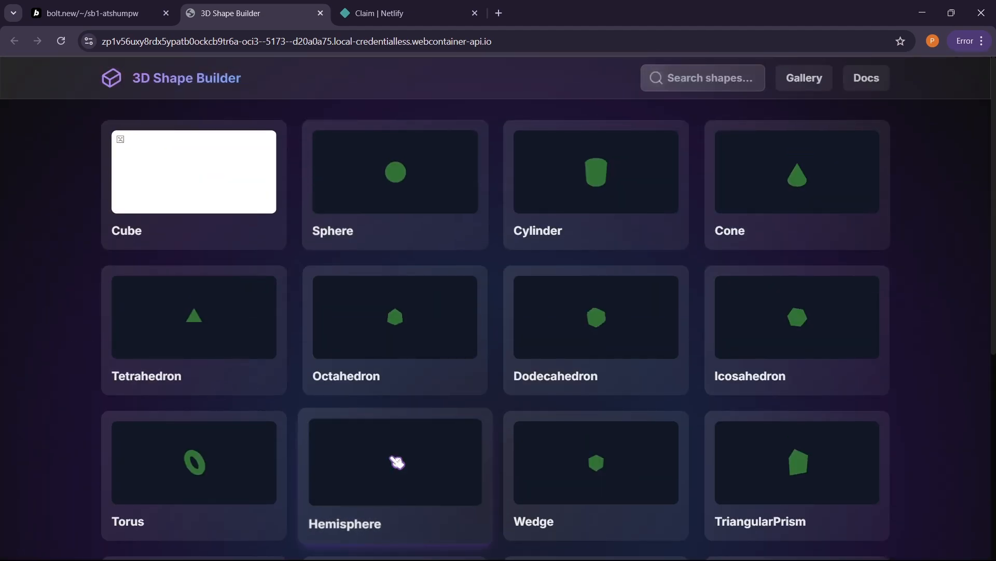
- Open the green sphere from the gallery in the shape editor
click(395, 172)
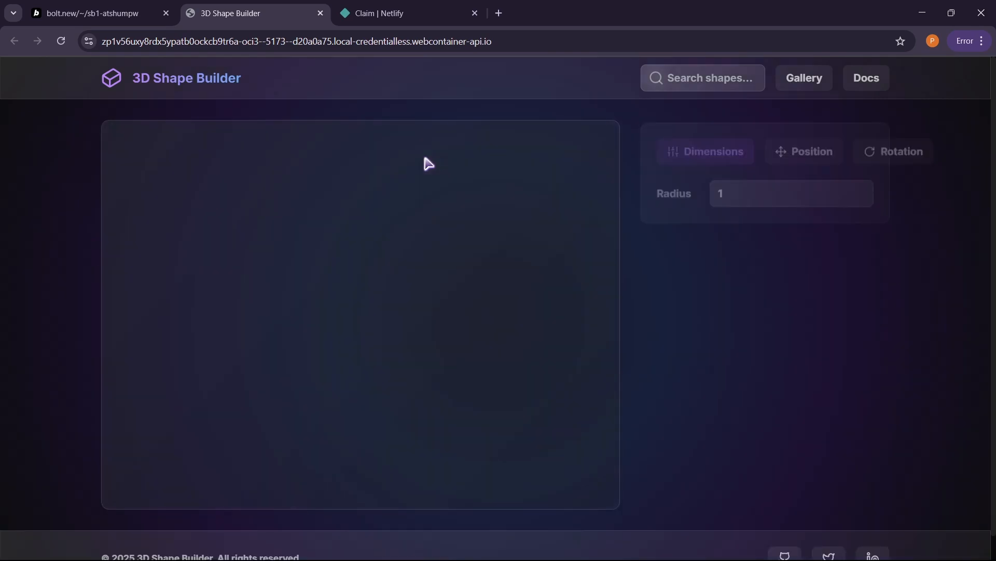
scroll(369, 283, up, 3)
scroll(369, 283, down, 4)
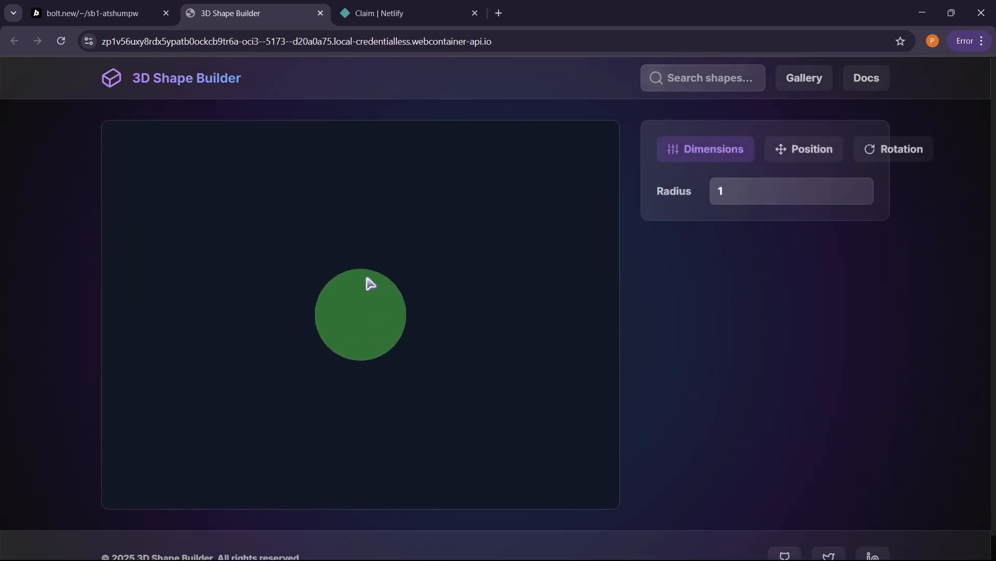